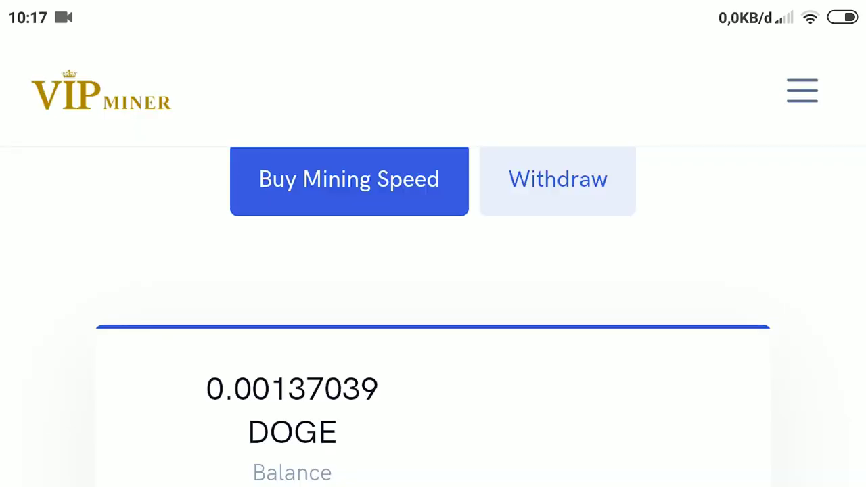
Examine the balance, mining speed and speed purchase option on the VIP Miner account dashboard
left_click_drag(551, 401, 742, 253)
left_click_drag(556, 367, 557, 293)
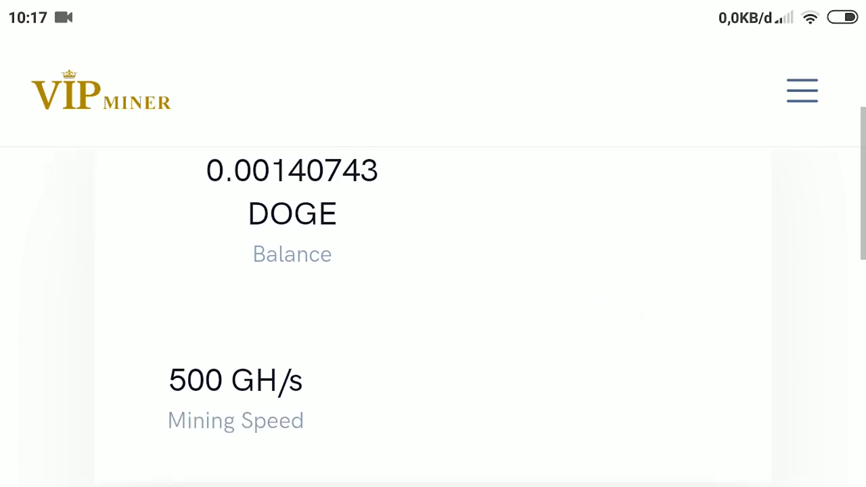
left_click_drag(254, 383, 304, 386)
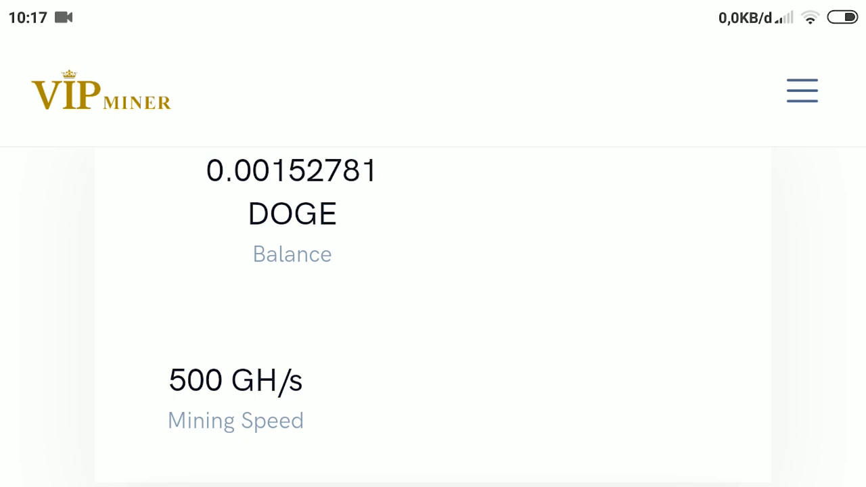
scroll(433, 305, "up", 3)
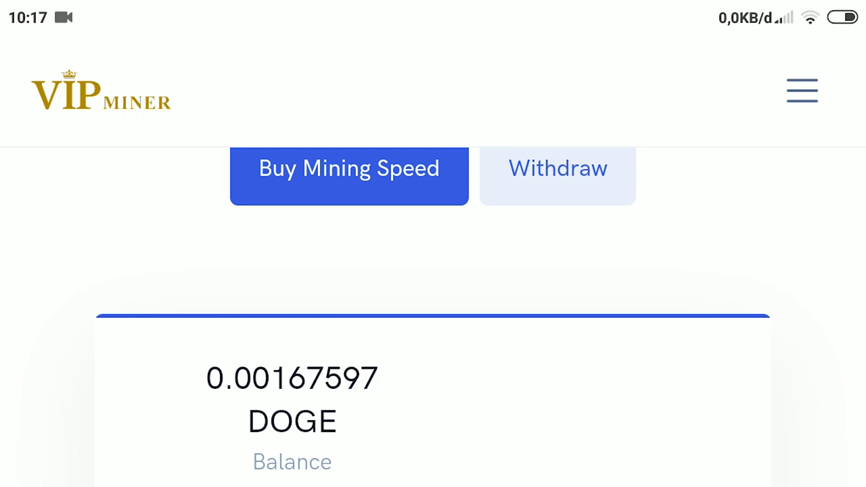
left_click_drag(372, 164, 448, 165)
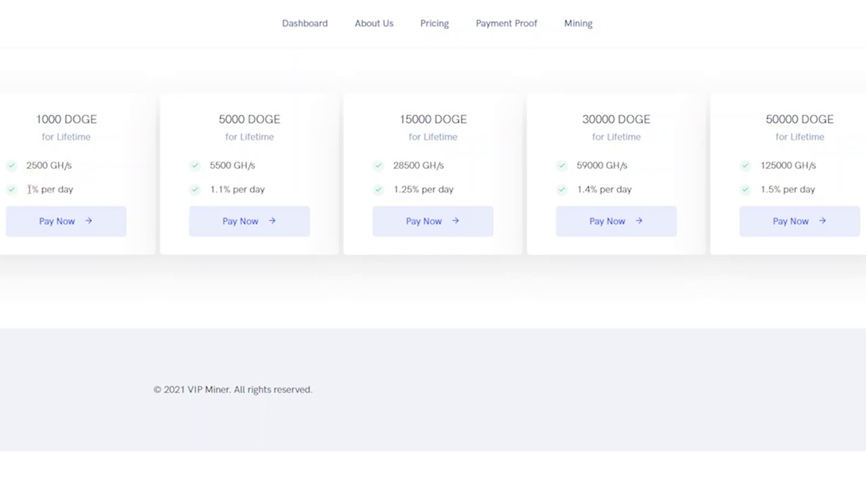
Examine the mining speed and daily profit rate of the 1000 DOGE and 5000 DOGE lifetime plans
left_click_drag(47, 190, 76, 192)
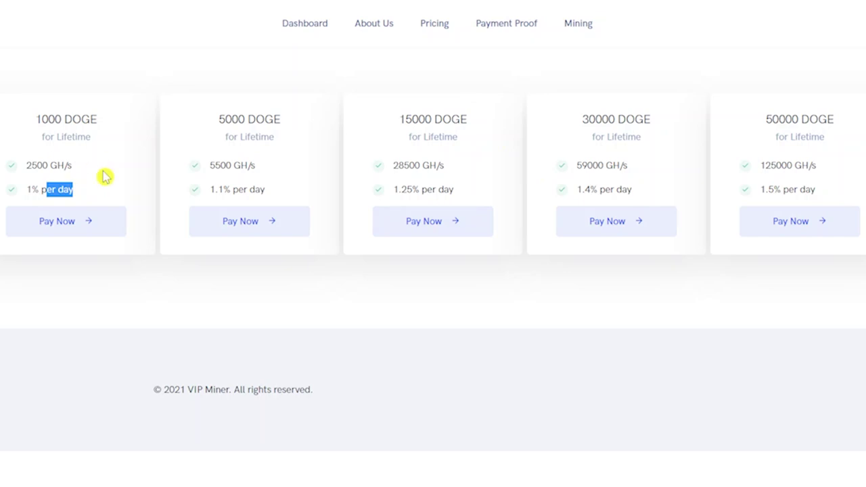
left_click(73, 296)
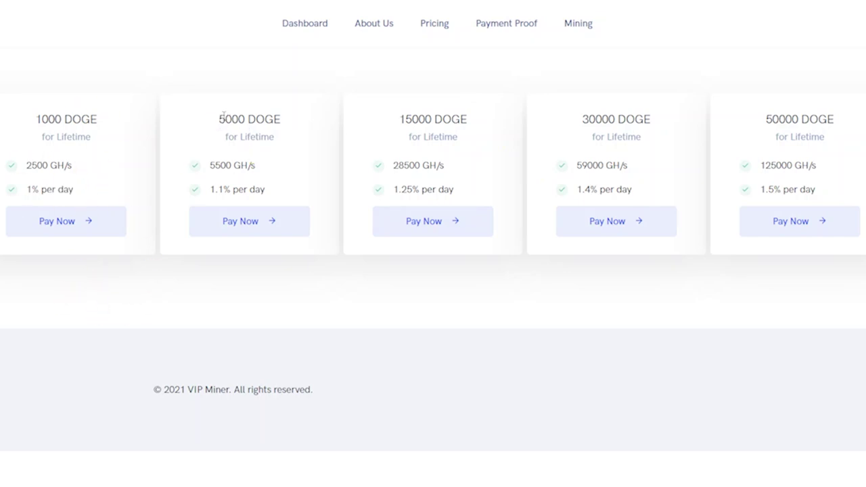
left_click_drag(223, 116, 284, 124)
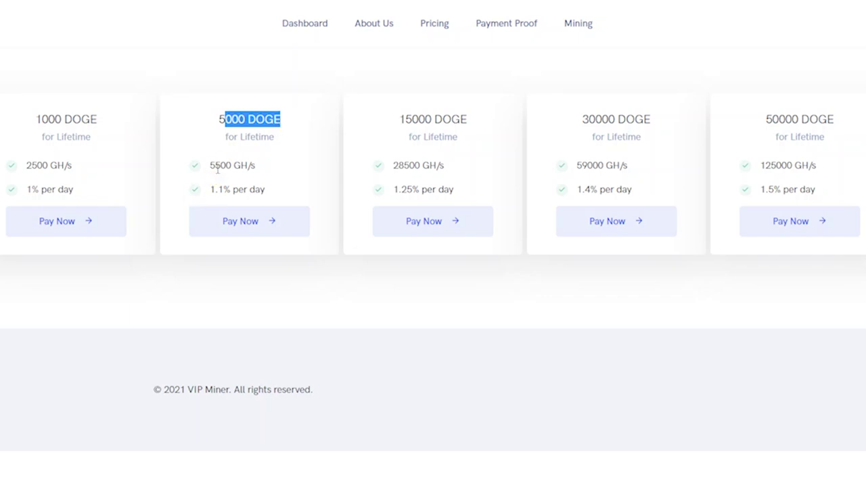
left_click_drag(211, 168, 219, 169)
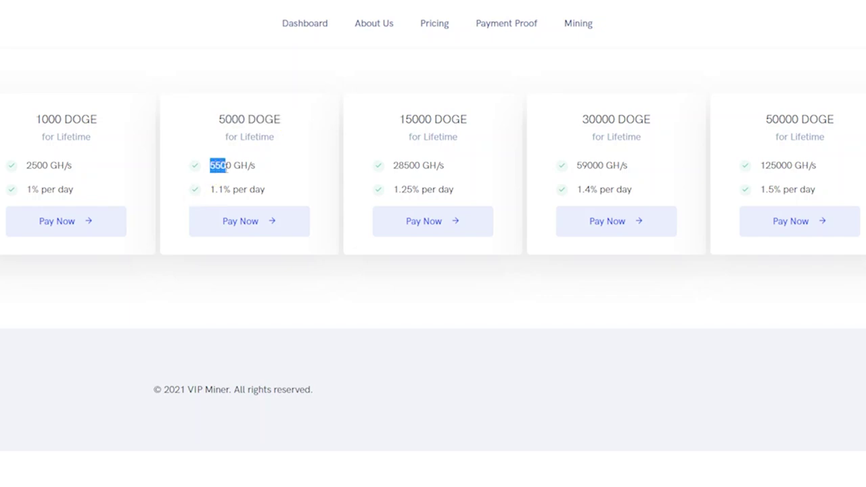
left_click(212, 168)
left_click_drag(217, 167, 242, 166)
left_click(244, 168)
left_click_drag(213, 190, 262, 190)
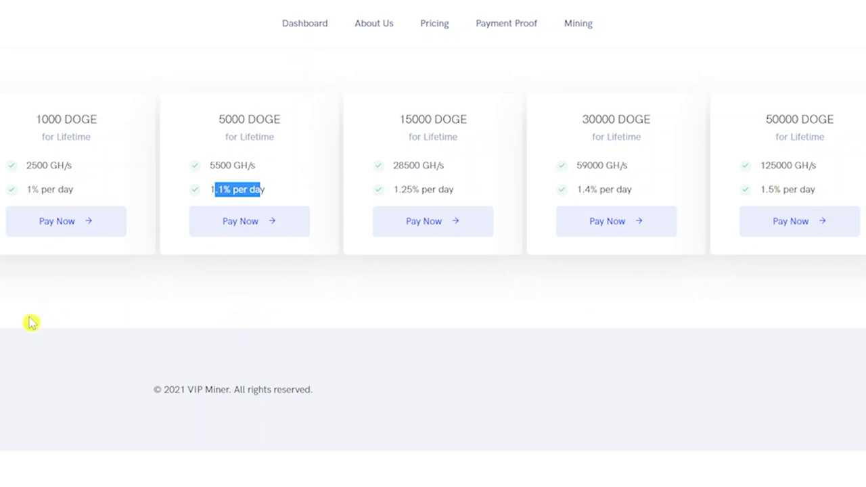
left_click(216, 189)
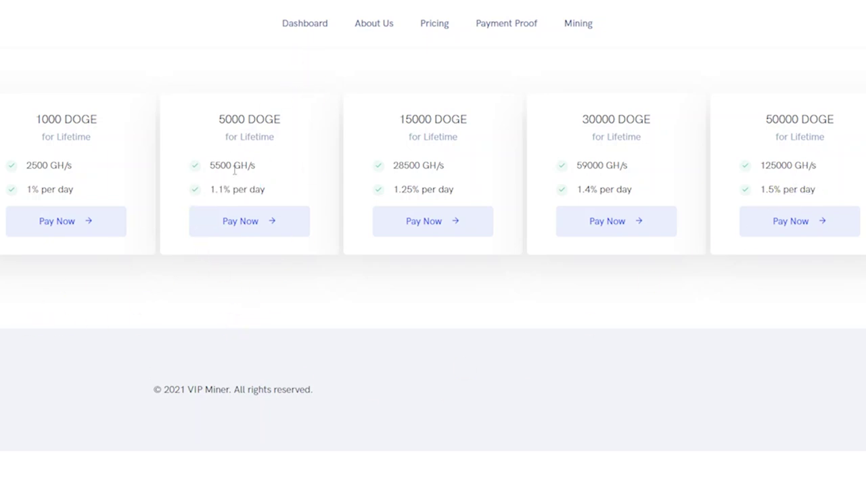
double_click(225, 116)
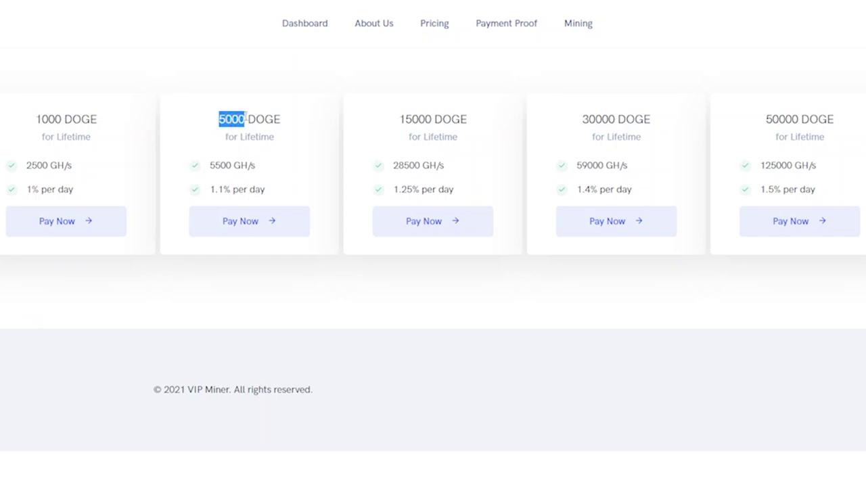
left_click_drag(247, 119, 294, 129)
left_click(246, 189)
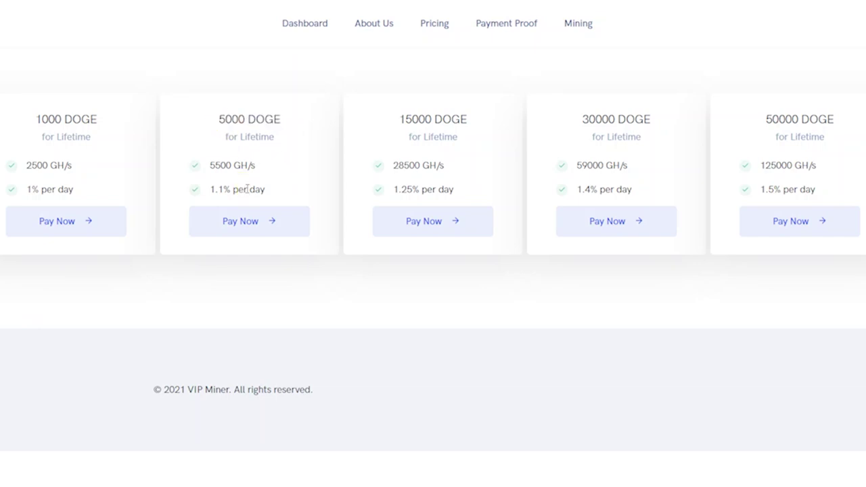
Open the payment details for the 5000 DOGE plan and copy the DOGE payment address
left_click(260, 227)
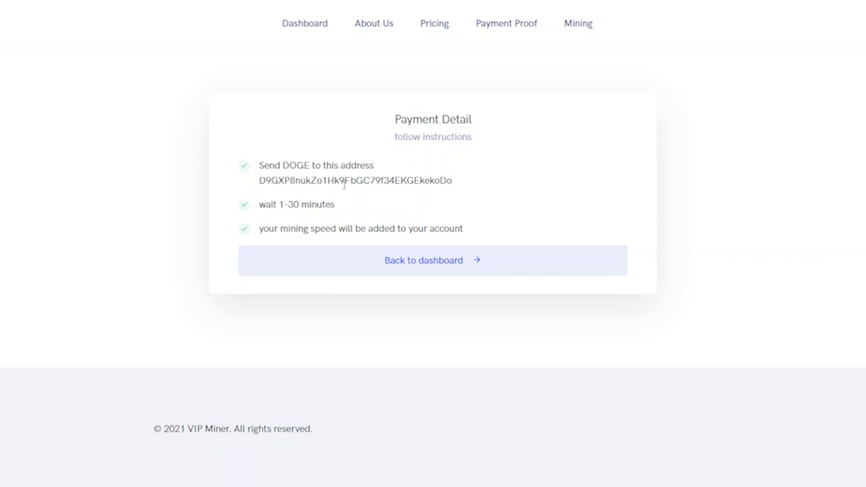
left_click_drag(259, 181, 452, 181)
right_click(415, 183)
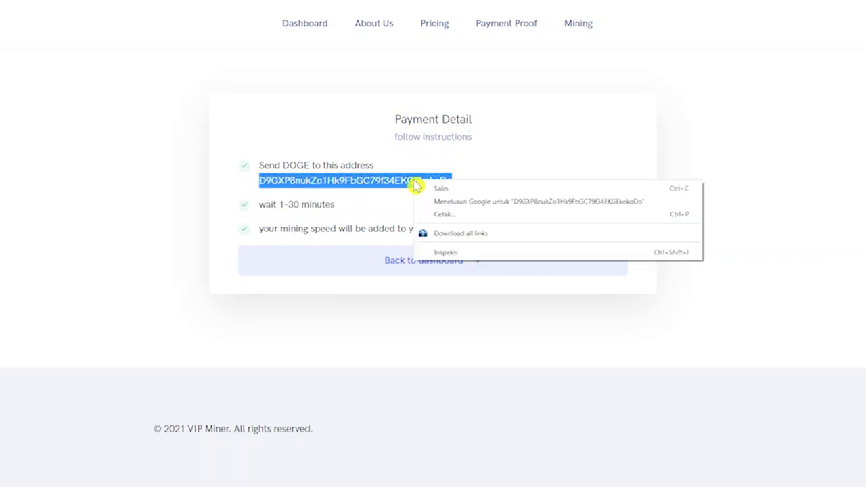
left_click(433, 189)
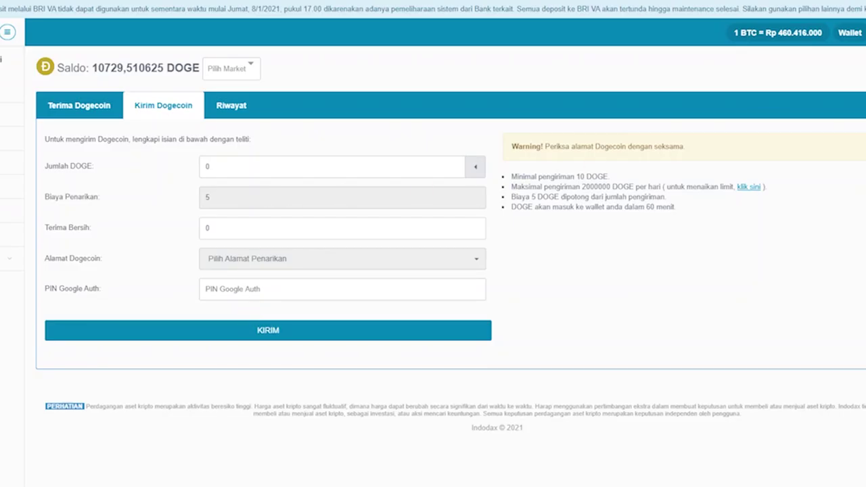
In Indodax's Dogecoin sending form, choose a new withdrawal address, label it "vip miner" and paste the copied payment address
scroll(336, 163, "down", 1)
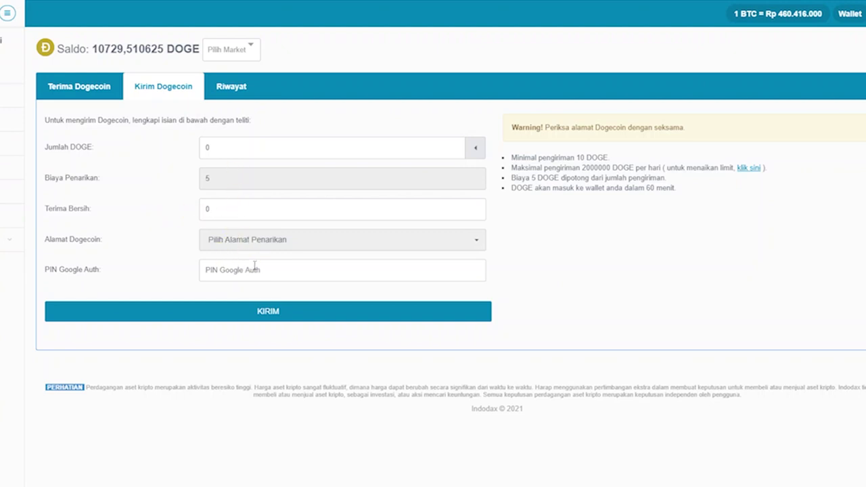
left_click(271, 245)
left_click(259, 283)
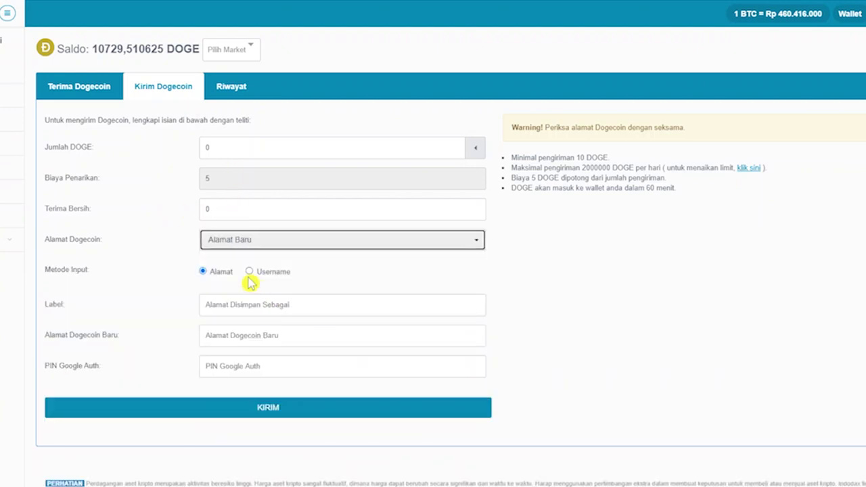
left_click(233, 305)
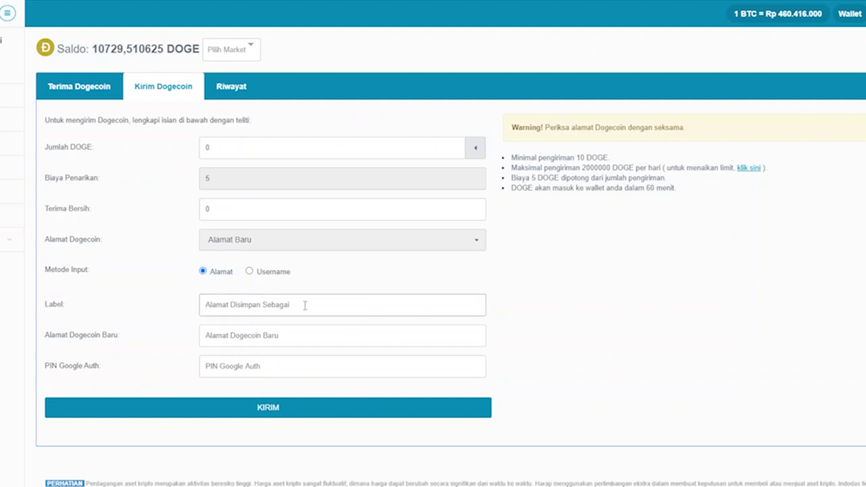
type("v")
left_click(269, 335)
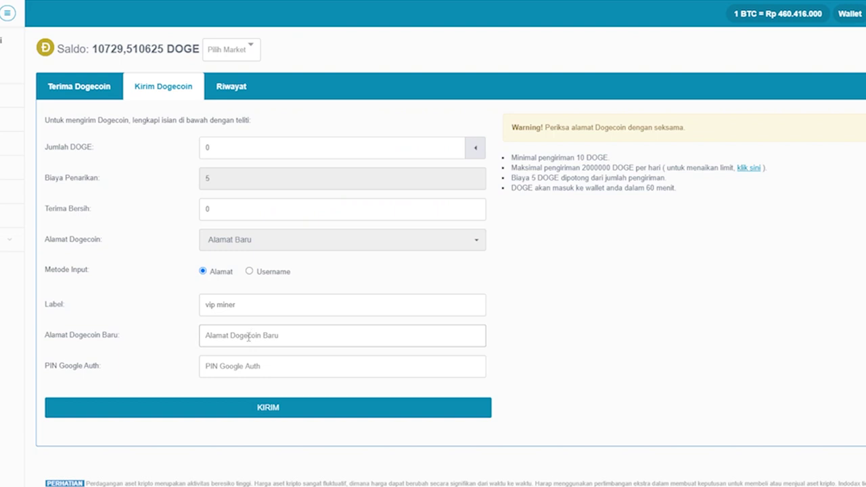
right_click(248, 337)
left_click(293, 233)
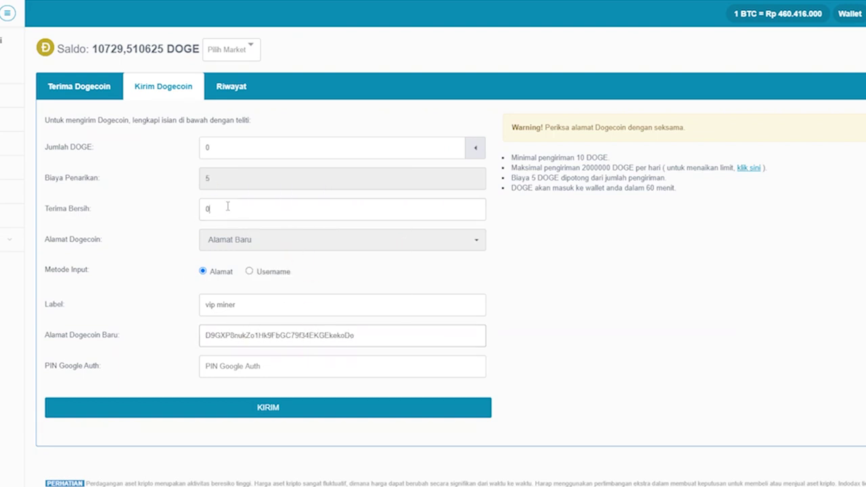
Set the net received amount to 5000 DOGE and submit the transfer
left_click_drag(227, 206, 210, 228)
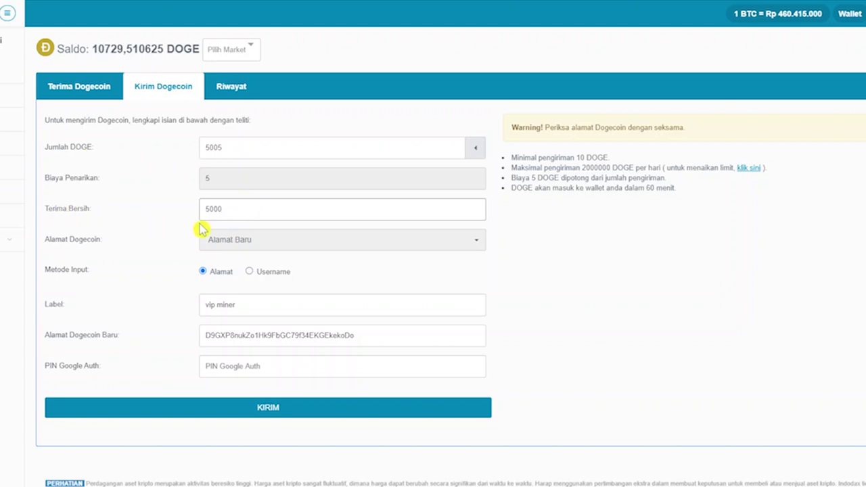
left_click(208, 410)
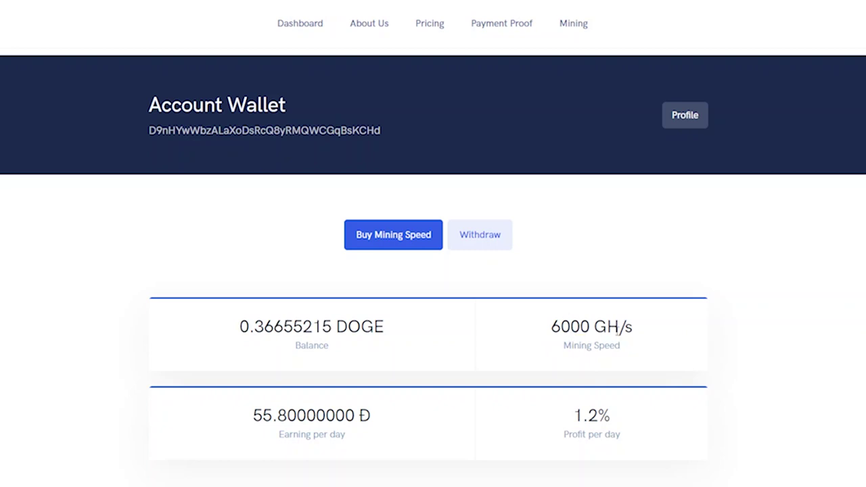
Back on the VIP Miner dashboard, examine the account's mining speed, balance, earning per day and profit per day
left_click_drag(551, 326, 590, 326)
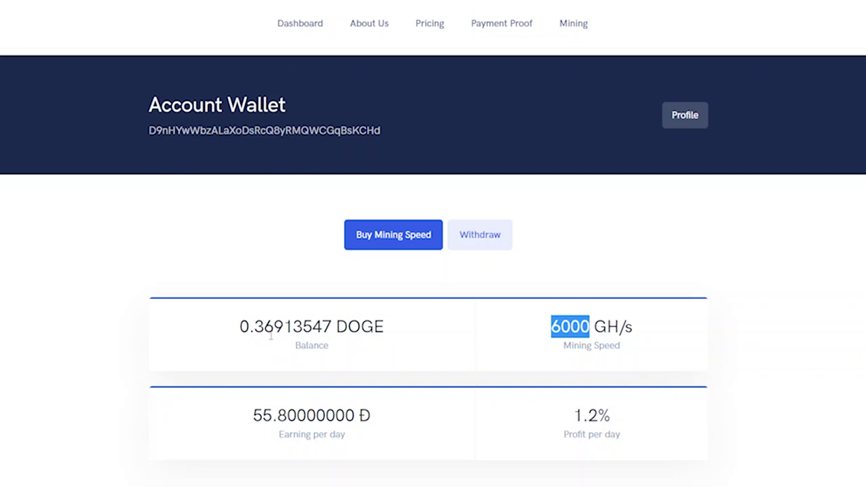
left_click_drag(240, 326, 336, 326)
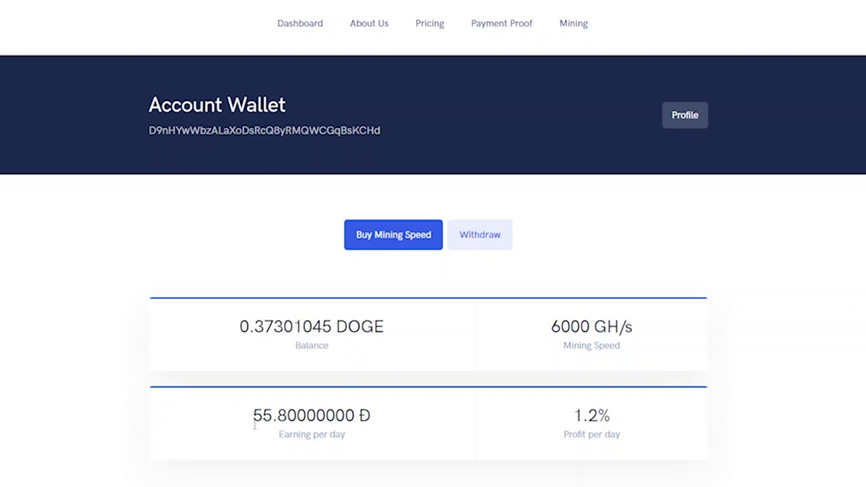
left_click_drag(253, 416, 345, 415)
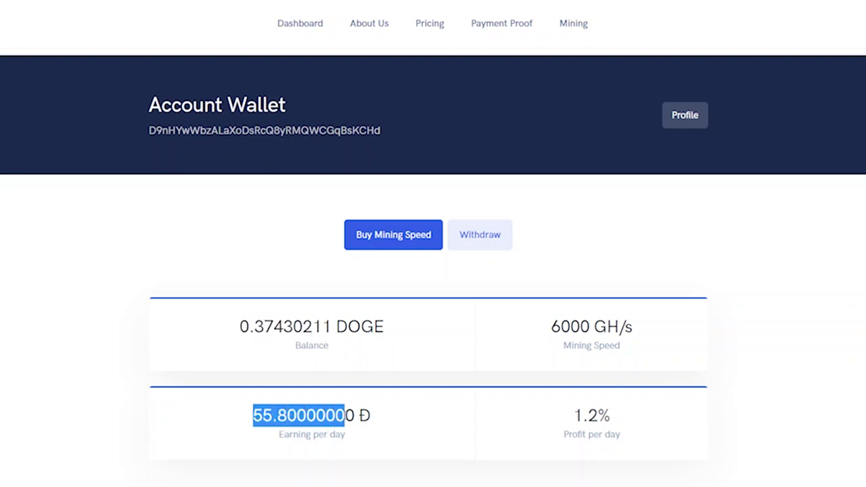
left_click_drag(252, 415, 295, 416)
left_click(295, 415)
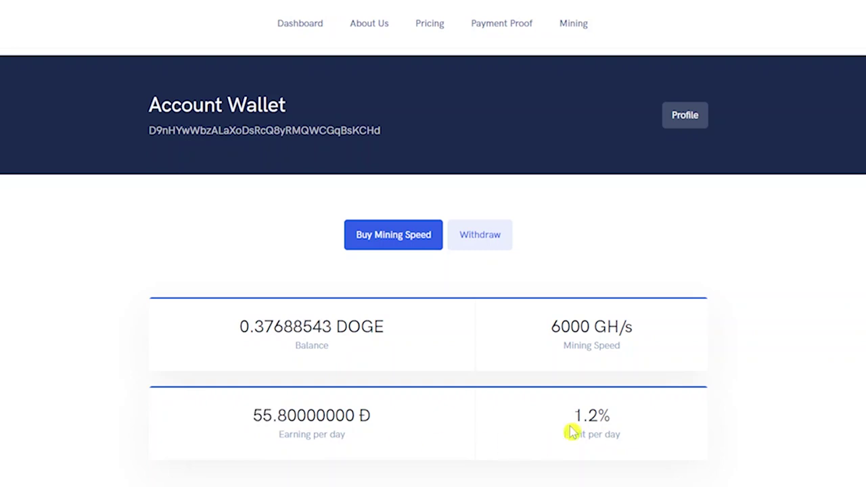
left_click_drag(573, 416, 616, 426)
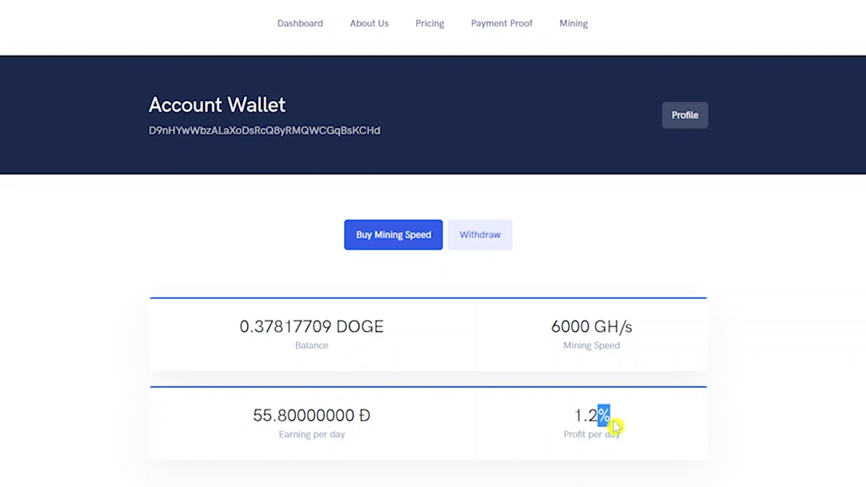
left_click_drag(262, 416, 306, 415)
left_click(287, 416)
left_click(305, 416)
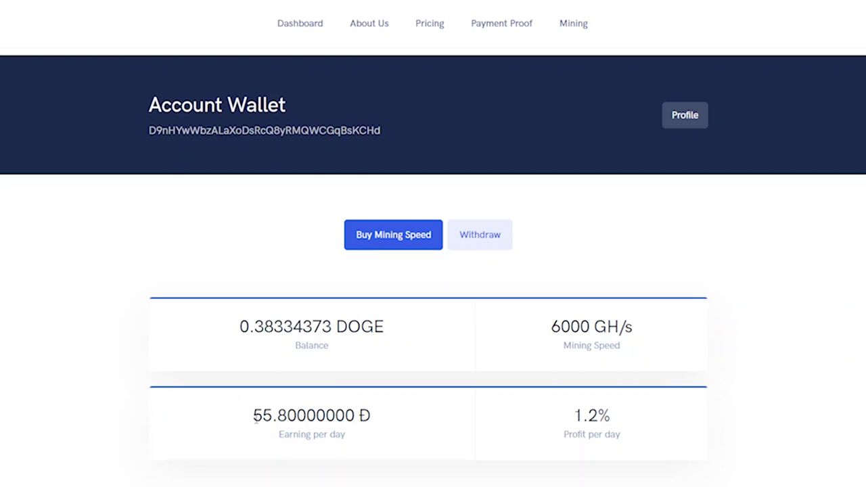
left_click_drag(254, 415, 273, 416)
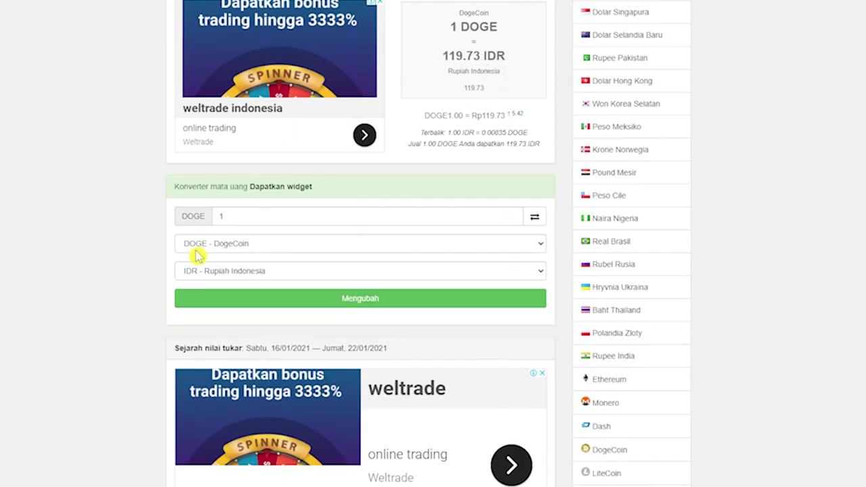
In the online currency converter, convert 55.8 DOGE to Indonesian rupiah and examine the resulting amount
left_click(230, 216)
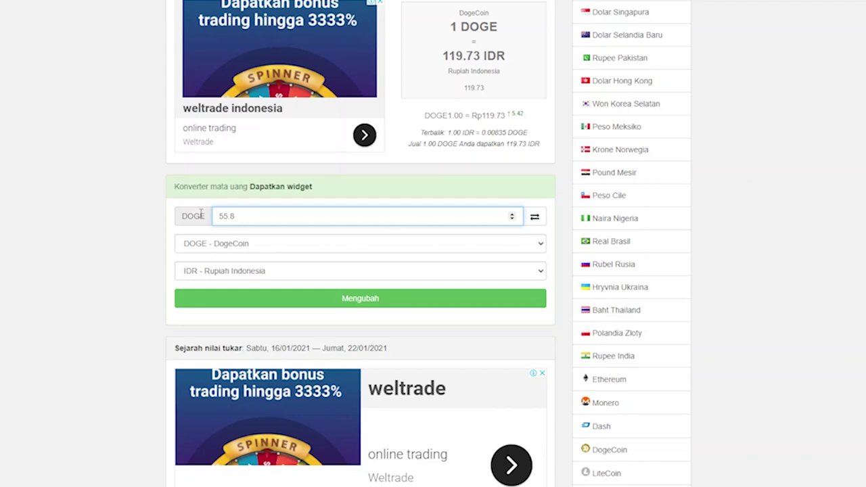
key("Return")
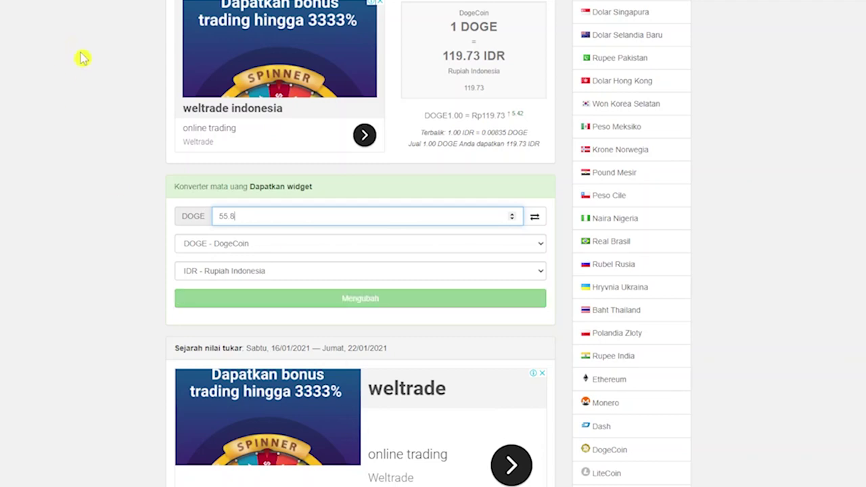
scroll(481, 391, "down", 1)
scroll(481, 390, "down", 3)
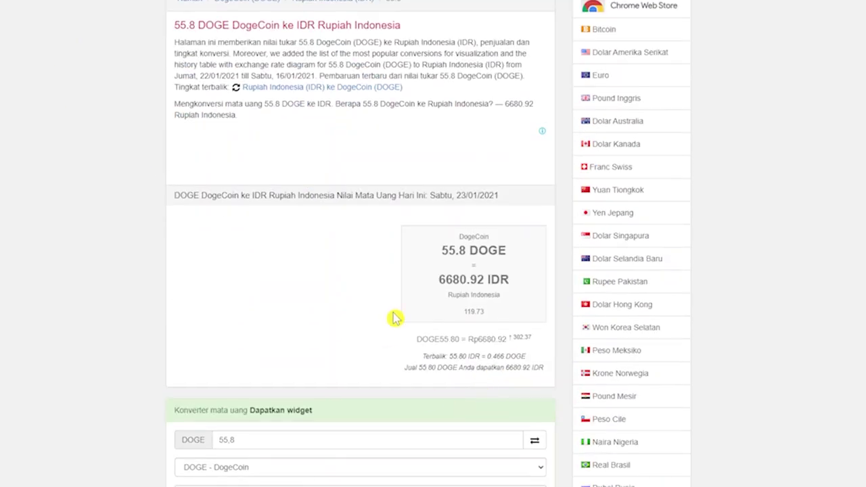
left_click_drag(439, 279, 461, 283)
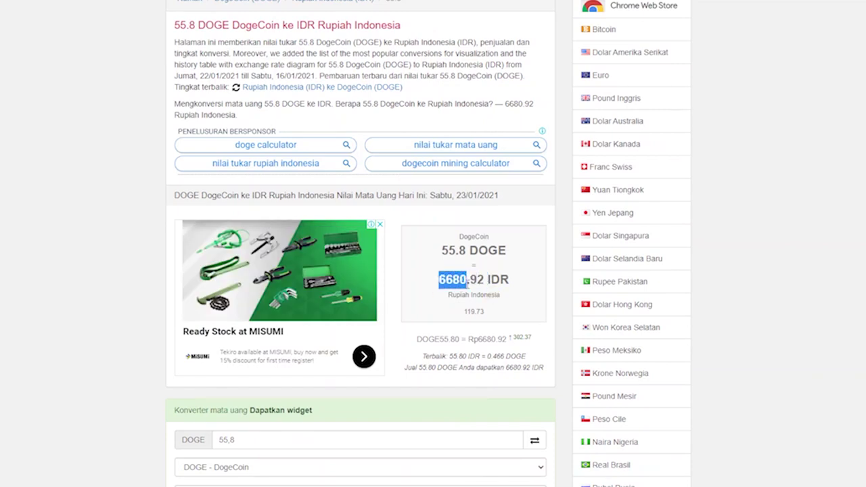
left_click(472, 285)
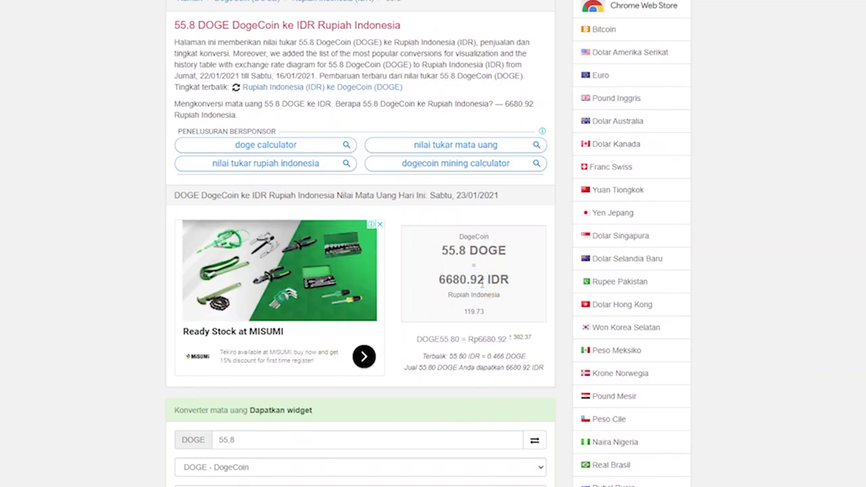
left_click_drag(439, 280, 519, 288)
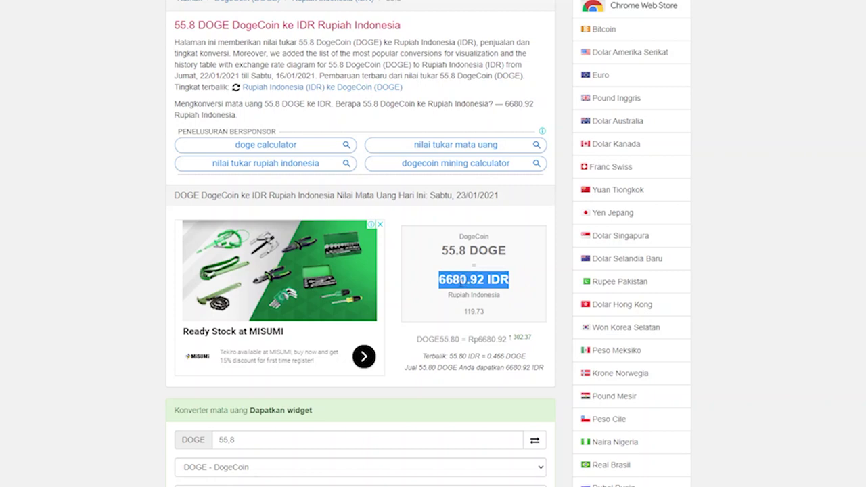
On VIP Miner, examine the deposit history in the profile's Plans & Payment section and return to the dashboard
left_click(461, 282)
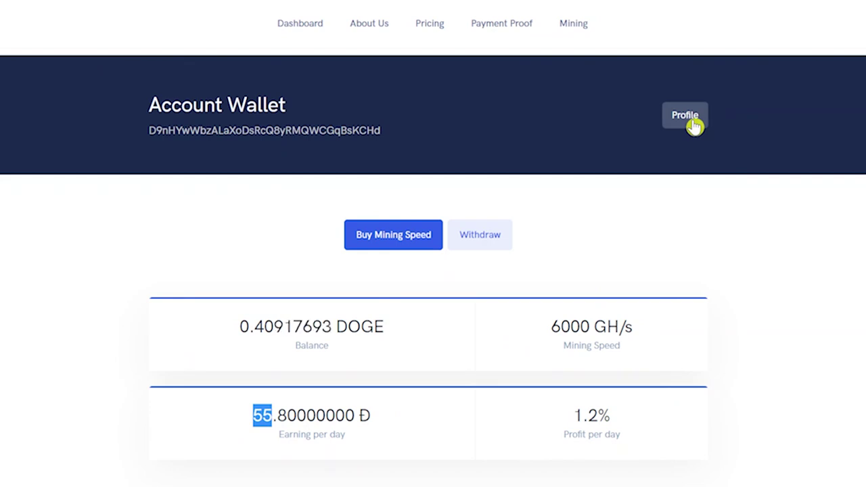
left_click(206, 222)
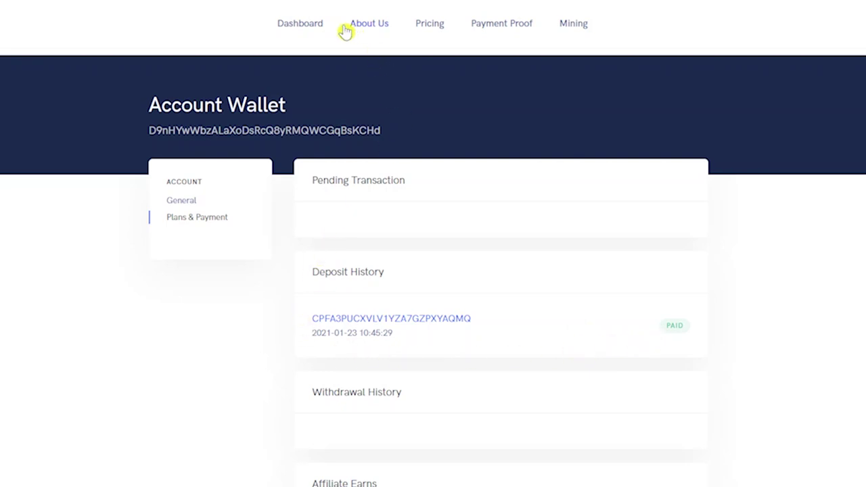
left_click(300, 31)
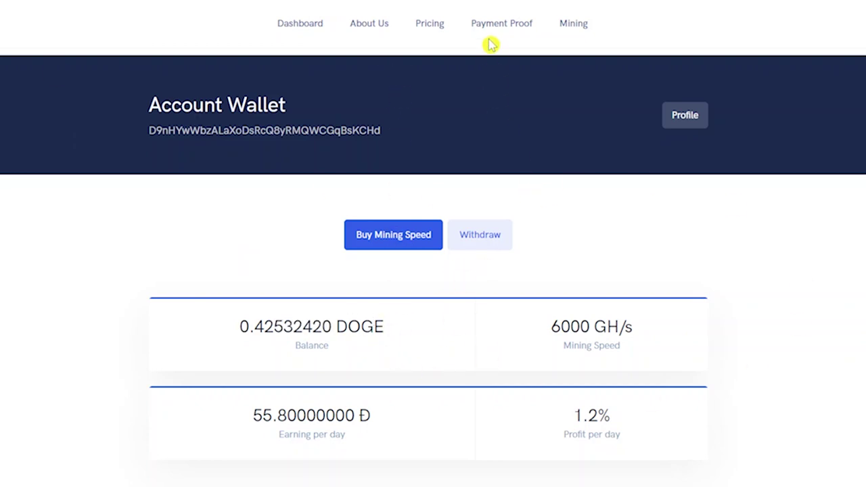
Open VIP Miner's Payment Proof page and examine the latest payout amount and the list of the last deposits
left_click(506, 24)
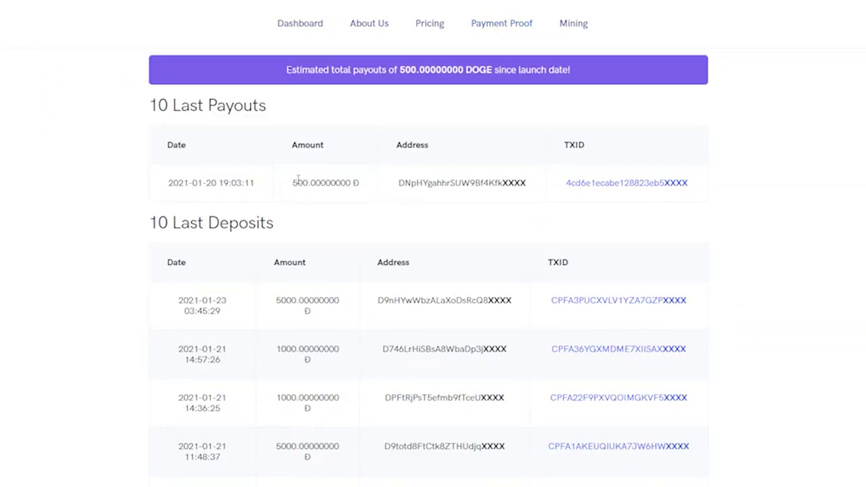
left_click(313, 185)
left_click_drag(292, 183, 304, 189)
scroll(344, 424, "down", 3)
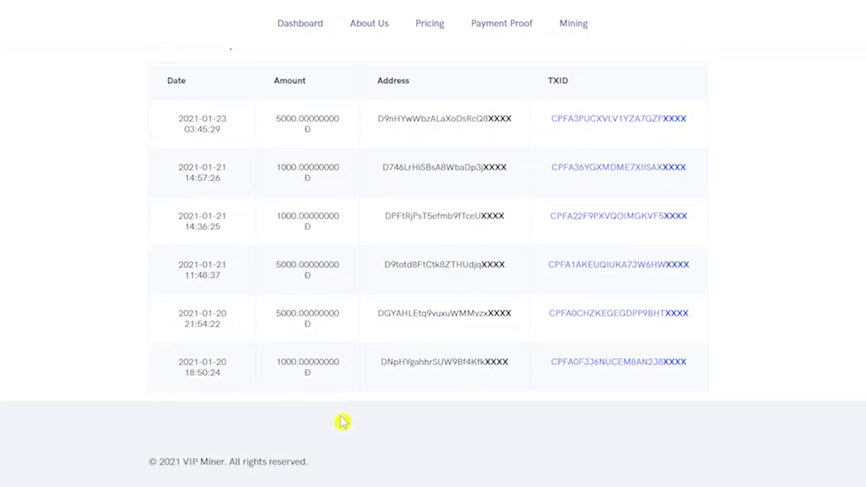
scroll(332, 373, "up", 3)
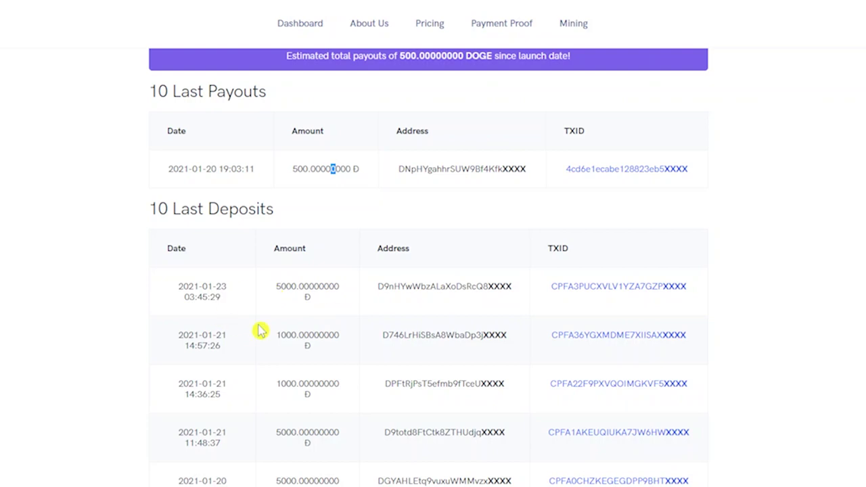
scroll(352, 433, "down", 3)
scroll(386, 379, "up", 3)
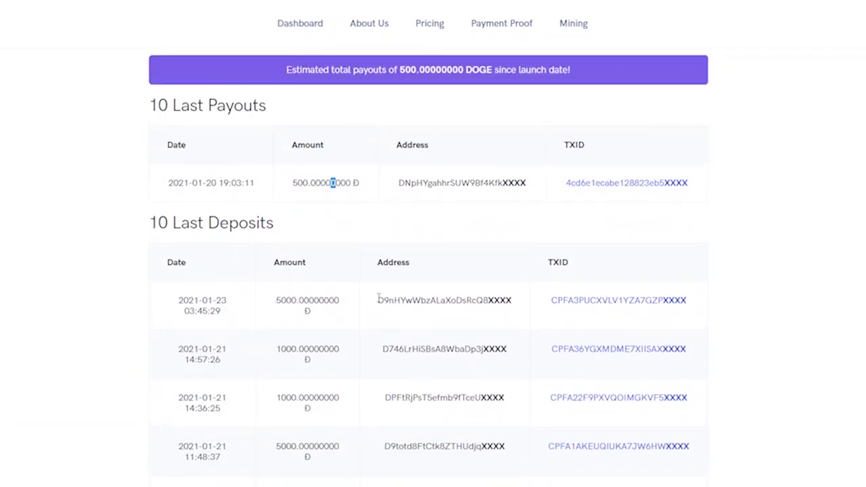
Check the wallet address and amount of the newest entry among the last deposits, and return to the dashboard
left_click_drag(386, 300, 496, 296)
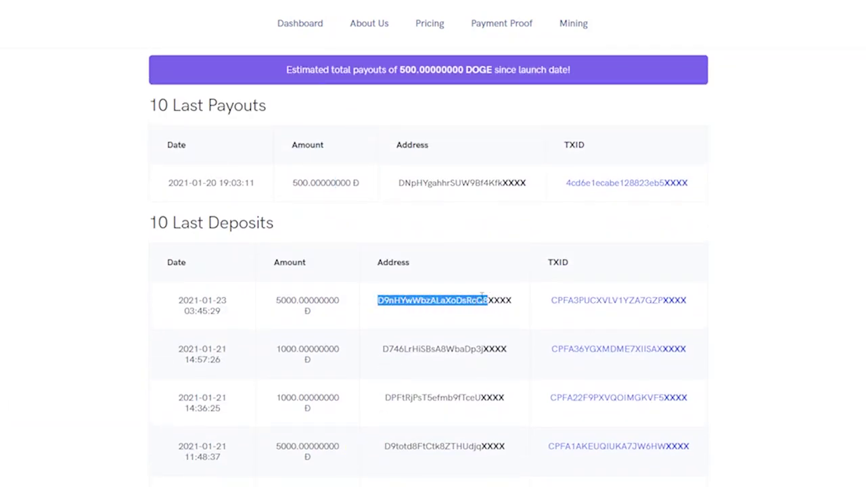
left_click(409, 300)
left_click_drag(277, 300, 299, 299)
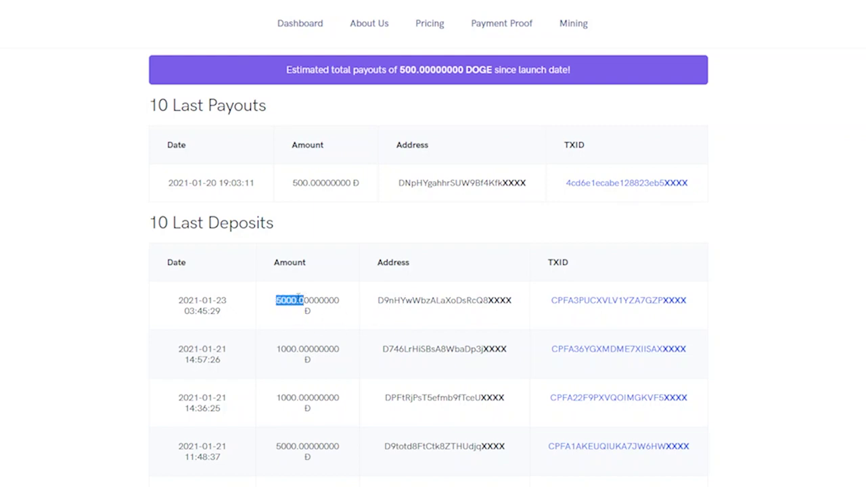
left_click_drag(380, 300, 465, 300)
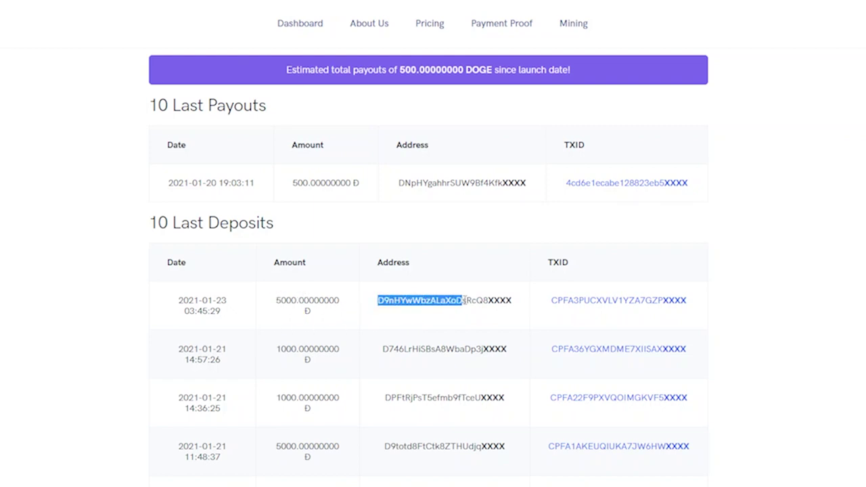
left_click(308, 309)
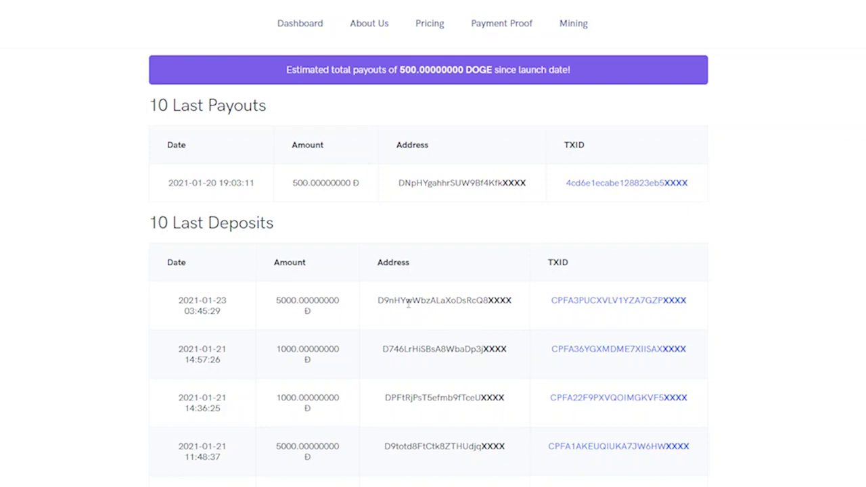
left_click(292, 31)
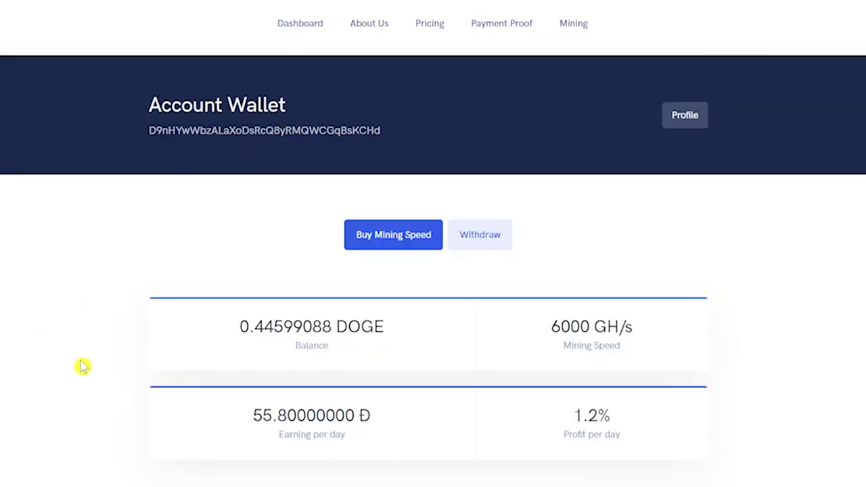